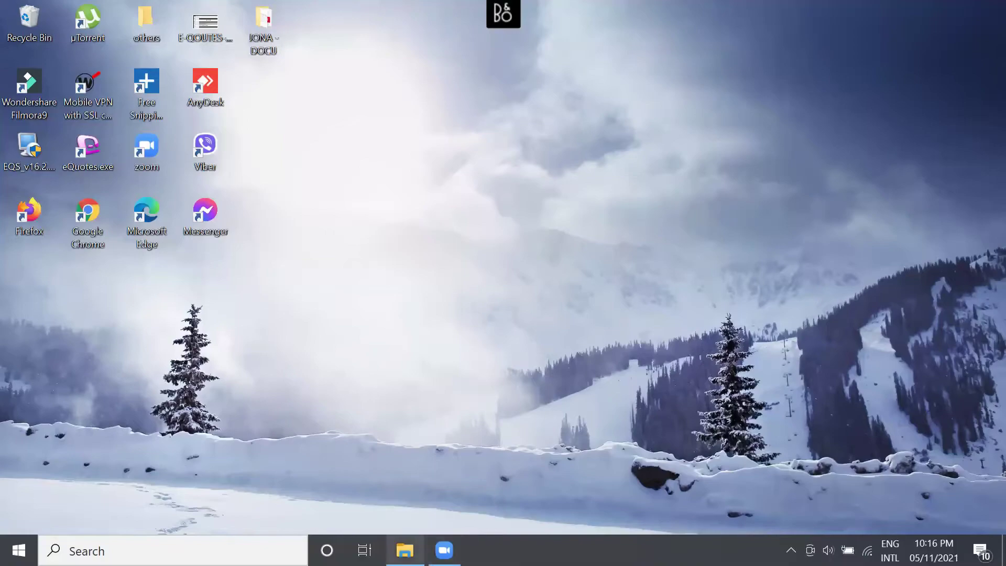
- Try opening the JONA folder on drive E:, request access, and dismiss the access-denied message
{"action": "left_click", "coordinate": [405, 550]}
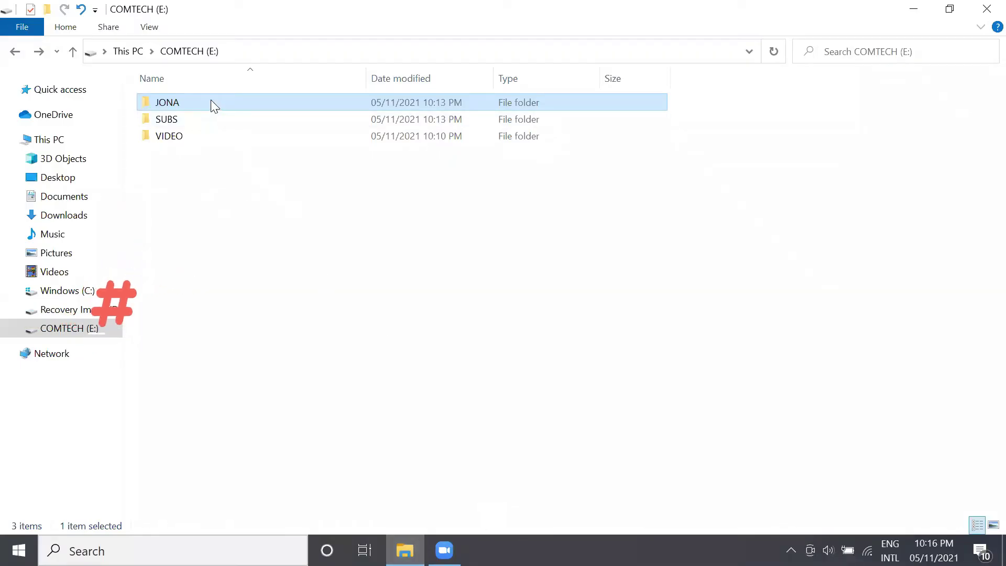
{"action": "double_click", "coordinate": [210, 99]}
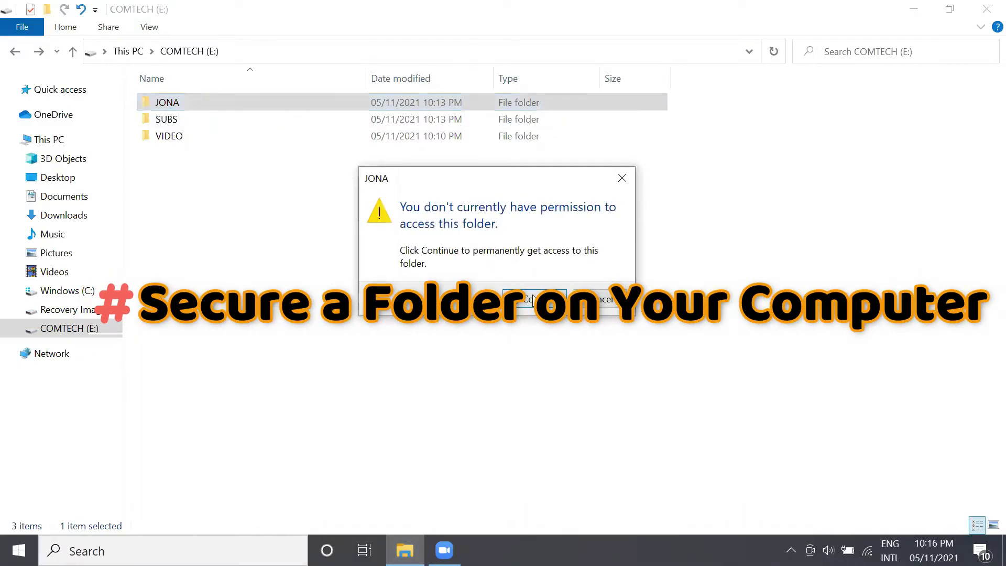
{"action": "left_click", "coordinate": [531, 299]}
{"action": "left_click", "coordinate": [597, 298]}
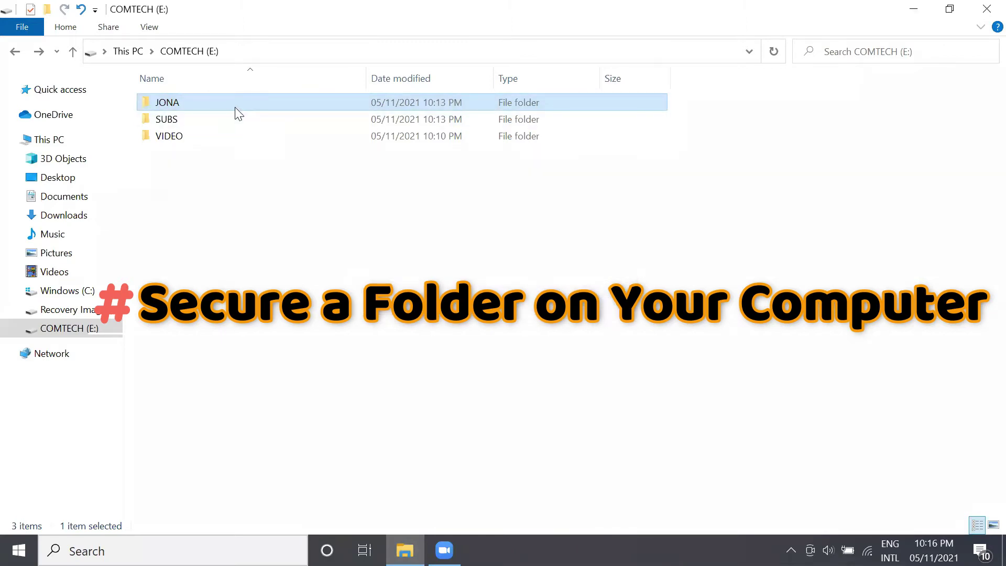
{"action": "double_click", "coordinate": [257, 105]}
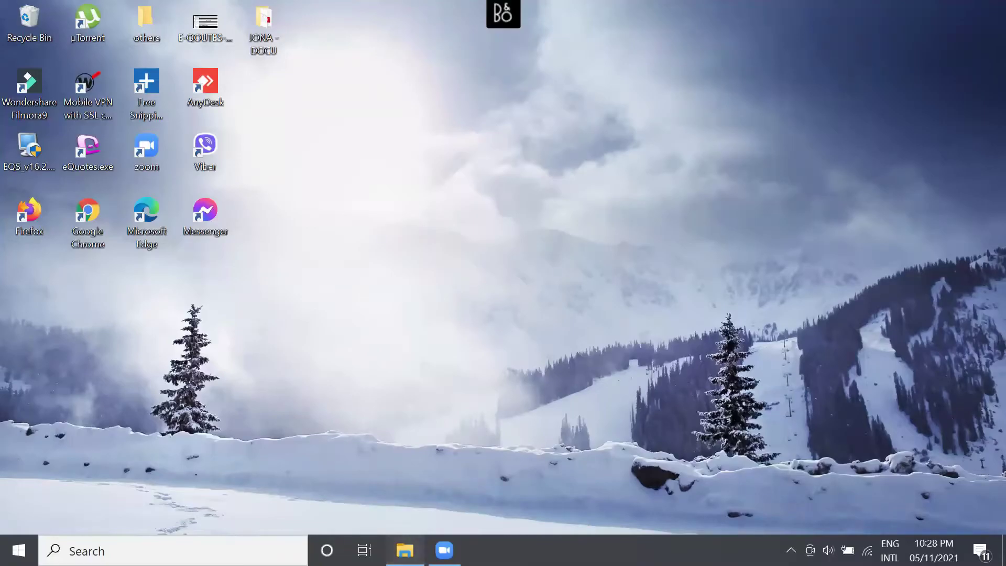
- Open JONA to view its 16 items, then go back to the COMTECH (E:) listing
{"action": "left_click", "coordinate": [404, 550]}
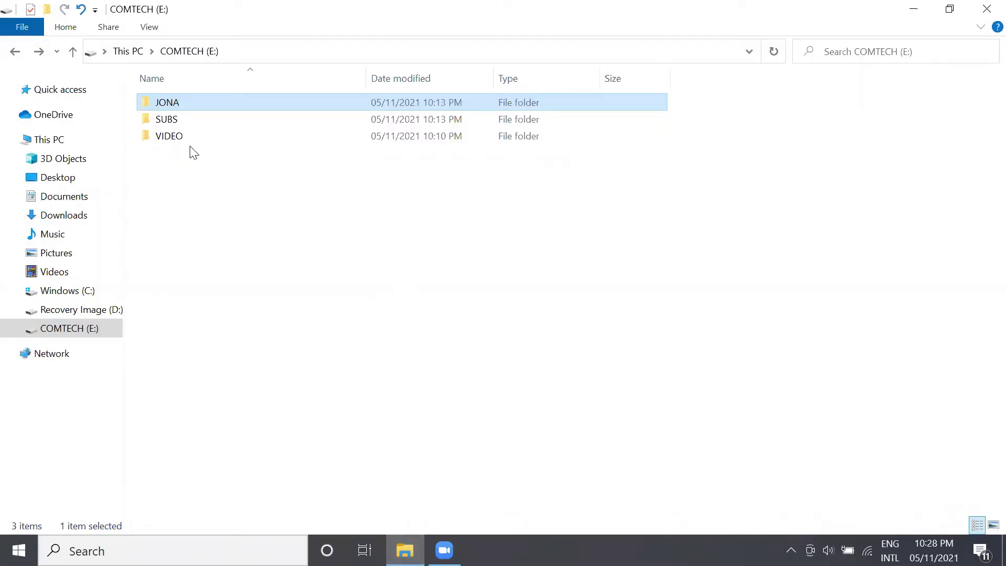
{"action": "double_click", "coordinate": [168, 104]}
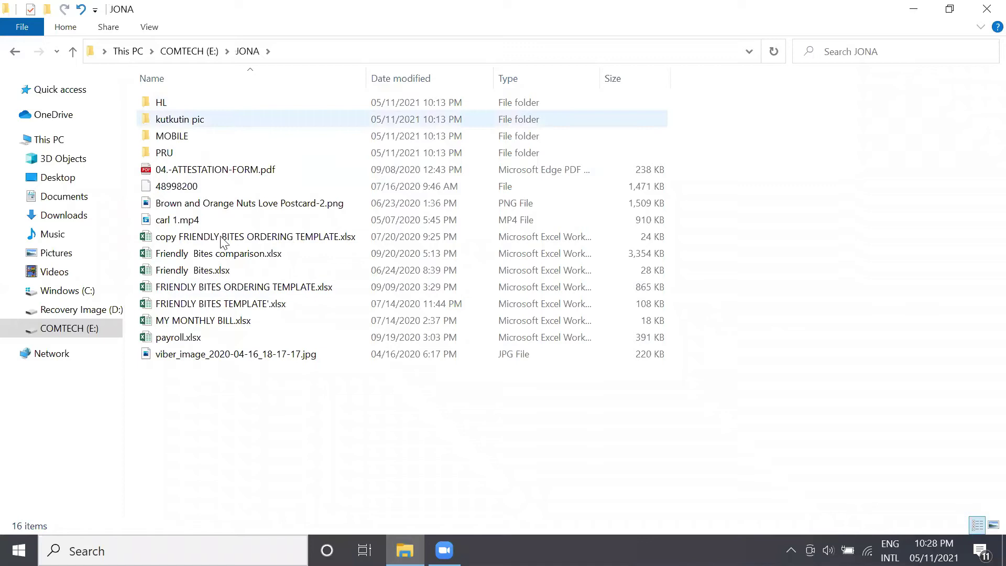
{"action": "left_click", "coordinate": [16, 51]}
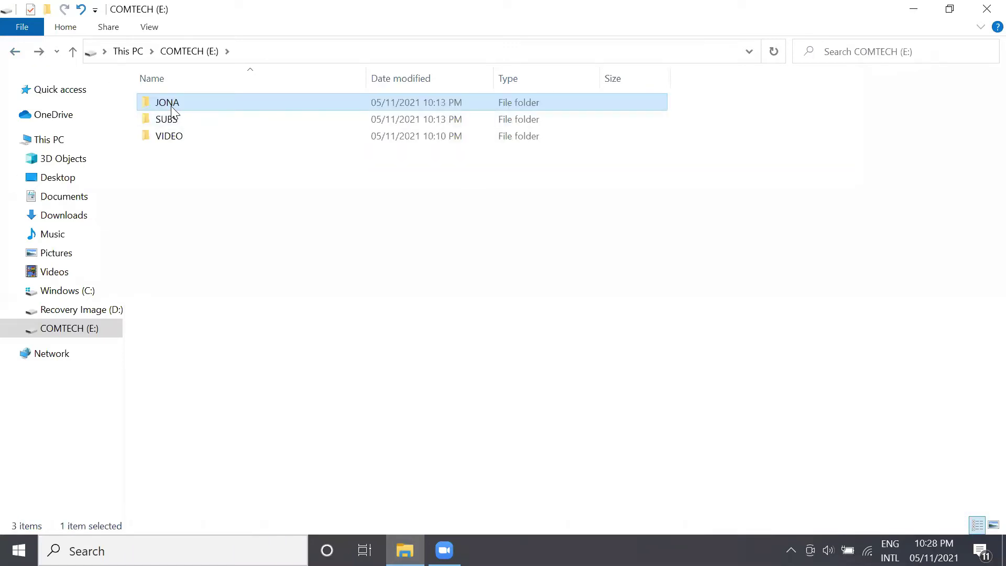
{"action": "mouse_move", "coordinate": [170, 106]}
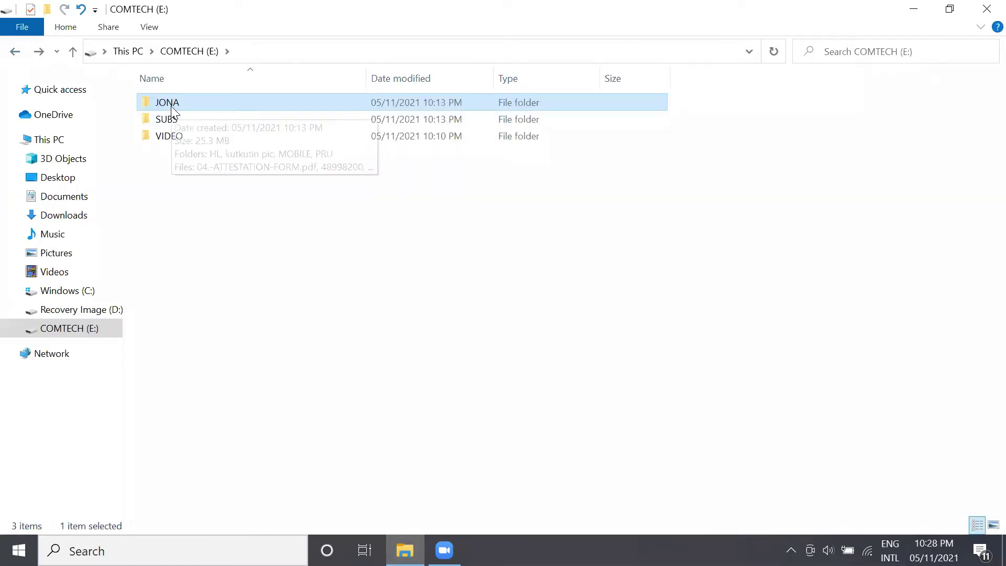
- Set Deny Full control for Administrators in JONA's security permissions, confirm the warning, and close Properties
{"action": "right_click", "coordinate": [265, 100]}
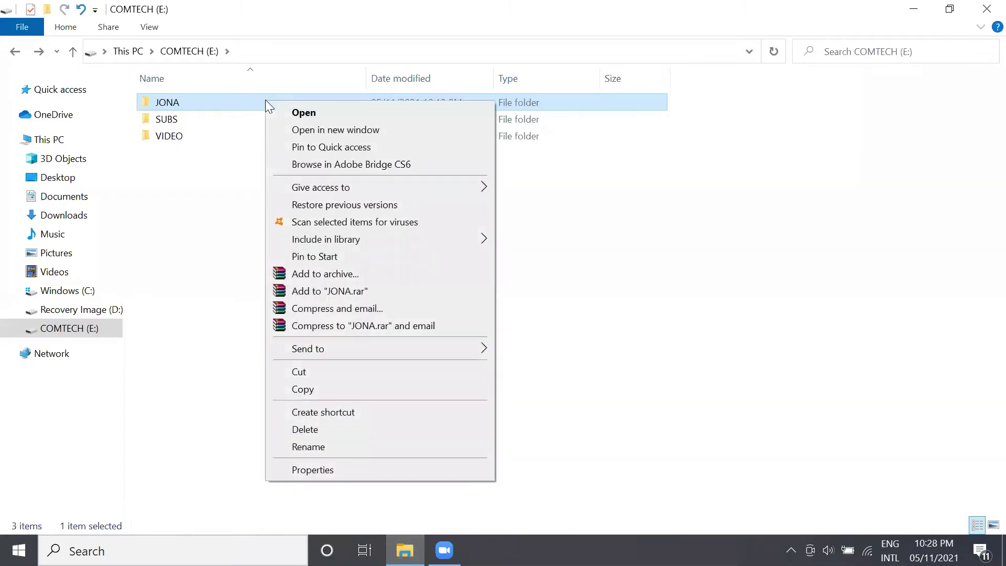
{"action": "left_click", "coordinate": [322, 470]}
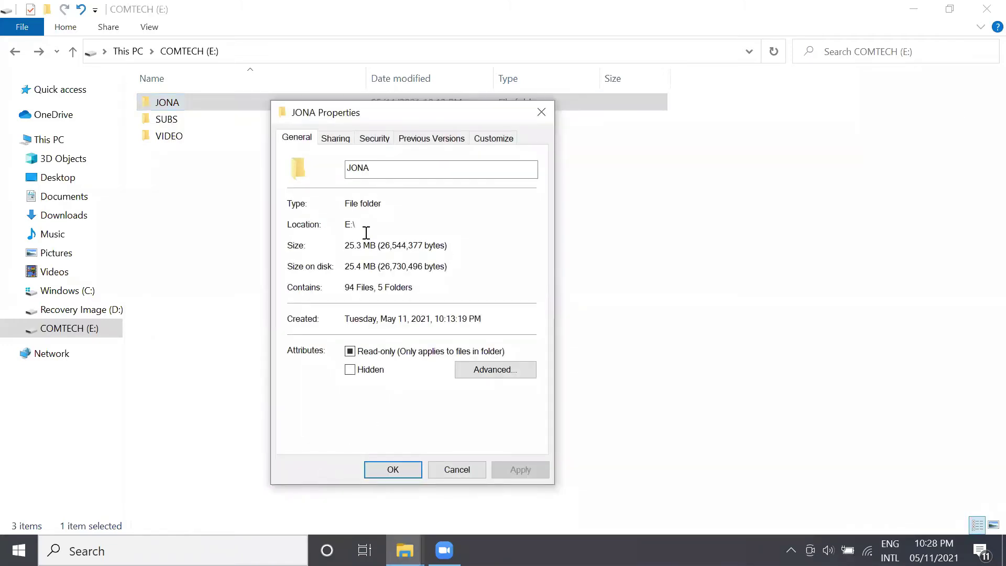
{"action": "left_click", "coordinate": [374, 140]}
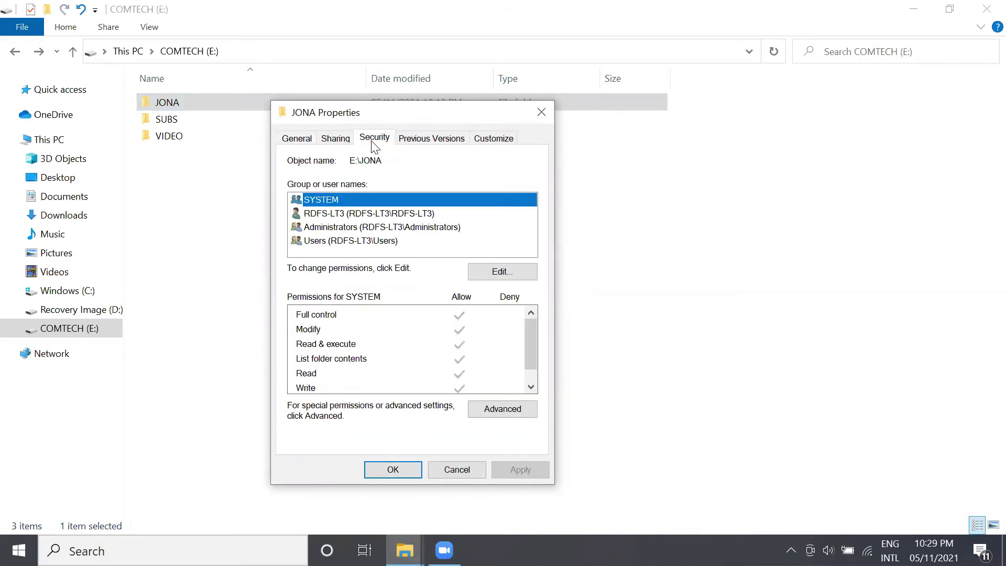
{"action": "left_click", "coordinate": [502, 272]}
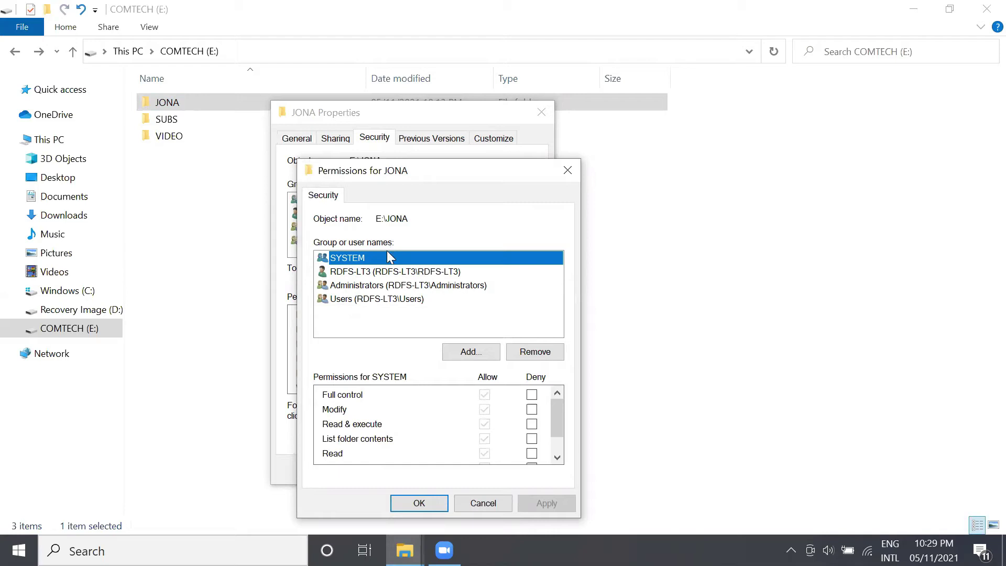
{"action": "left_click", "coordinate": [360, 287]}
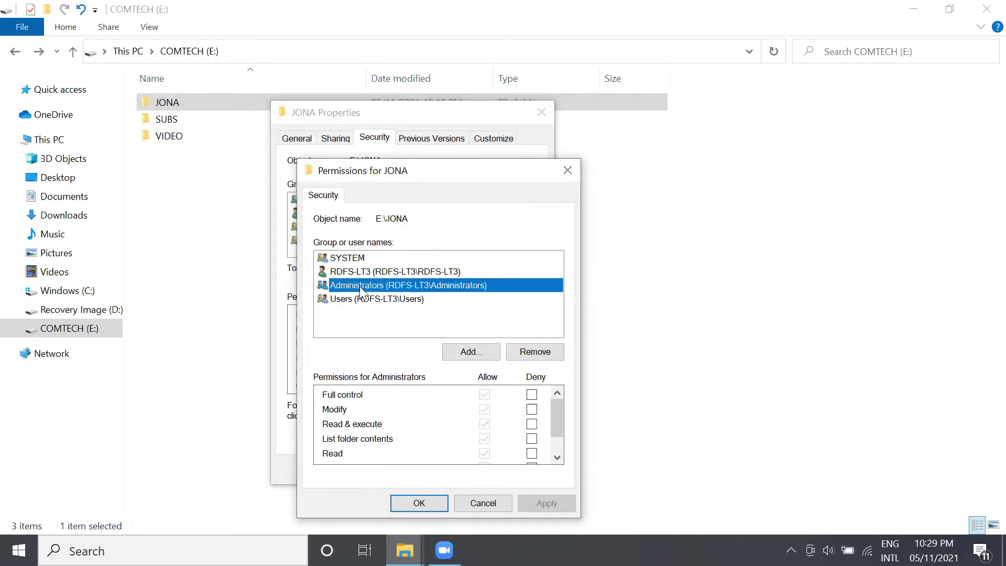
{"action": "left_click", "coordinate": [531, 396]}
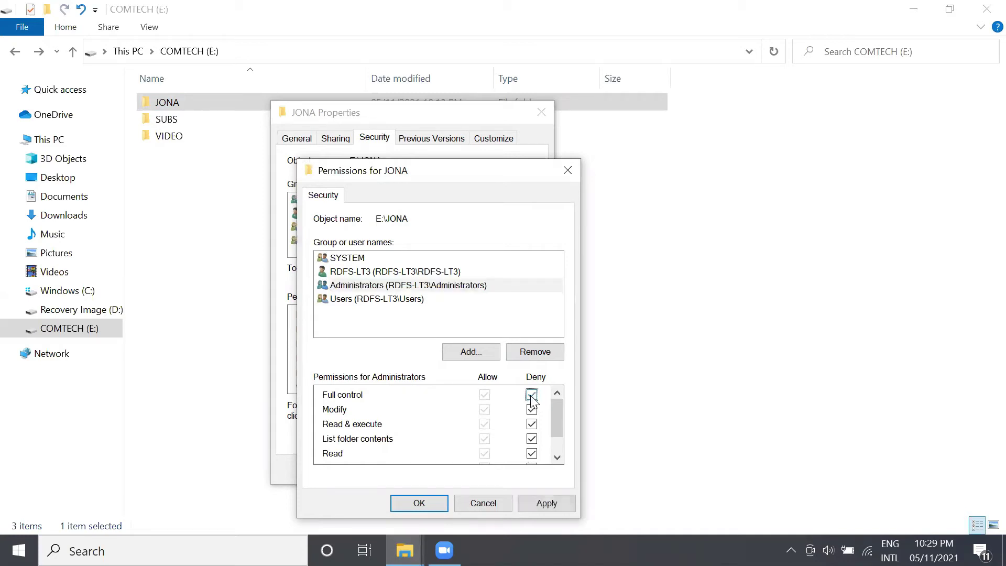
{"action": "left_click", "coordinate": [544, 504]}
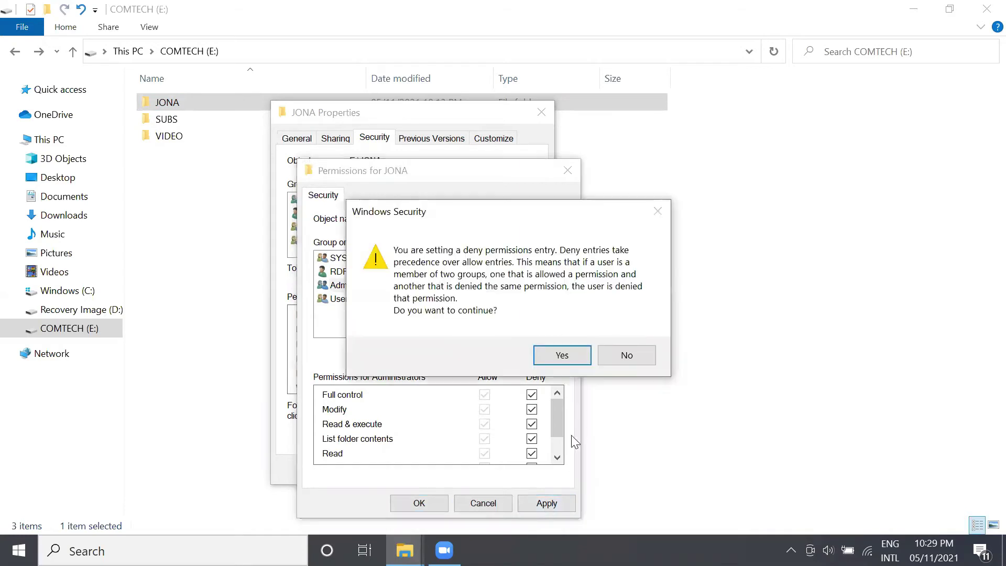
{"action": "left_click", "coordinate": [562, 358]}
{"action": "left_click", "coordinate": [421, 504]}
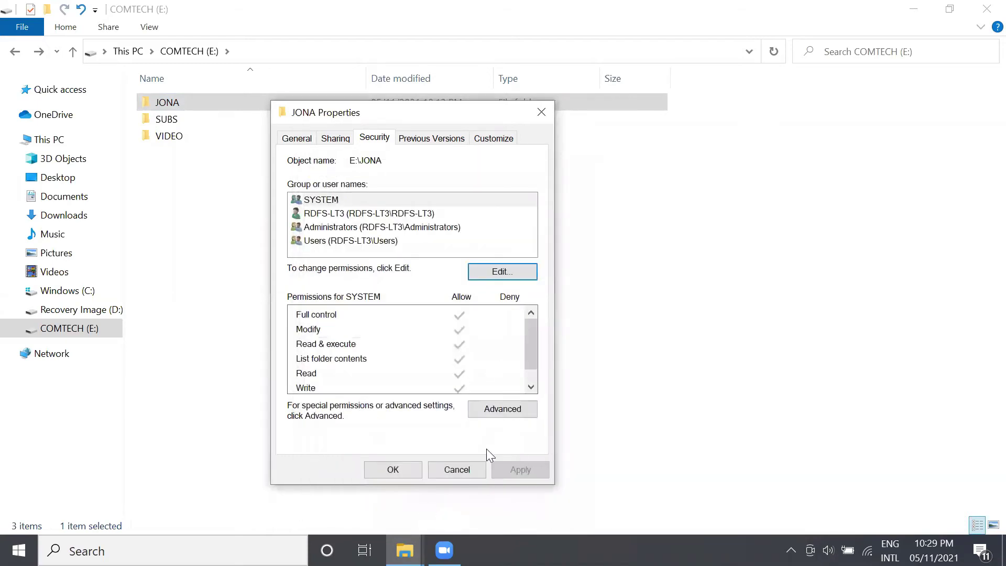
{"action": "left_click", "coordinate": [392, 469]}
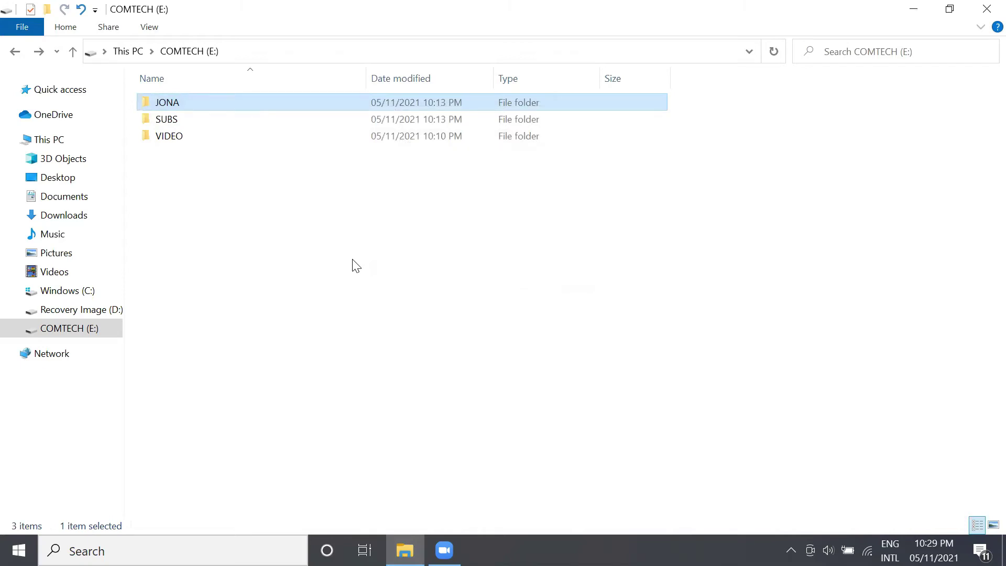
{"action": "double_click", "coordinate": [174, 100]}
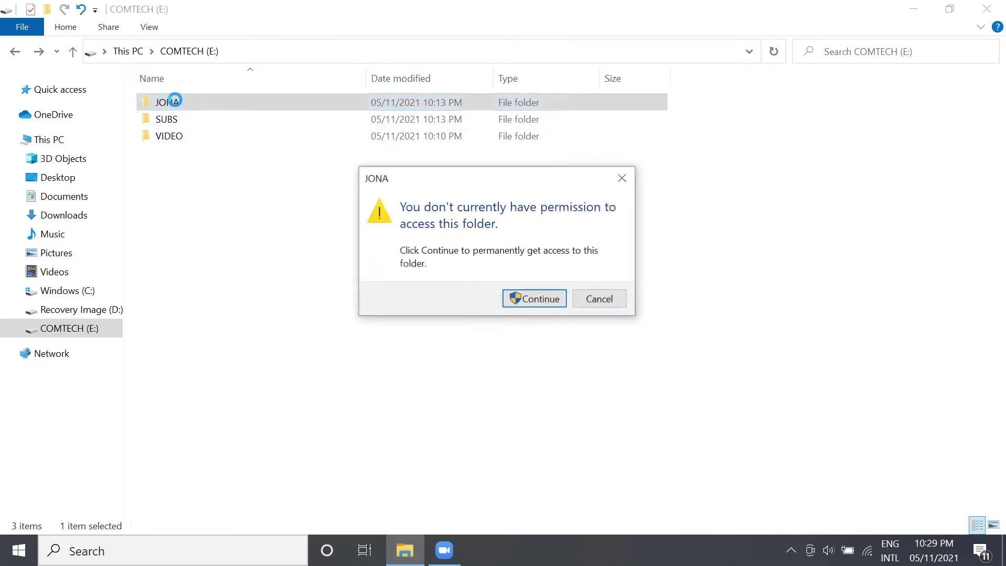
{"action": "left_click", "coordinate": [543, 300]}
{"action": "left_click", "coordinate": [593, 297]}
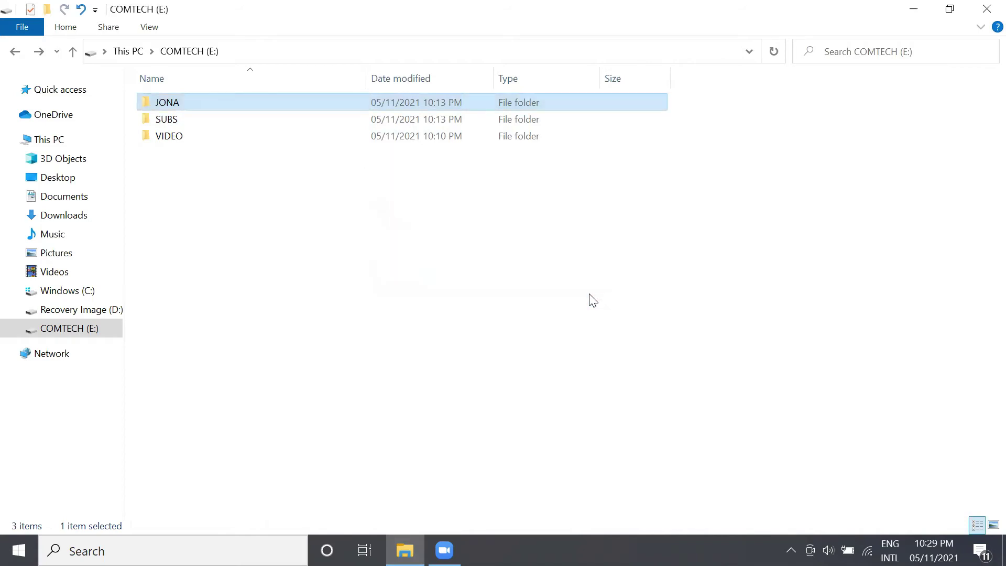
{"action": "double_click", "coordinate": [225, 108]}
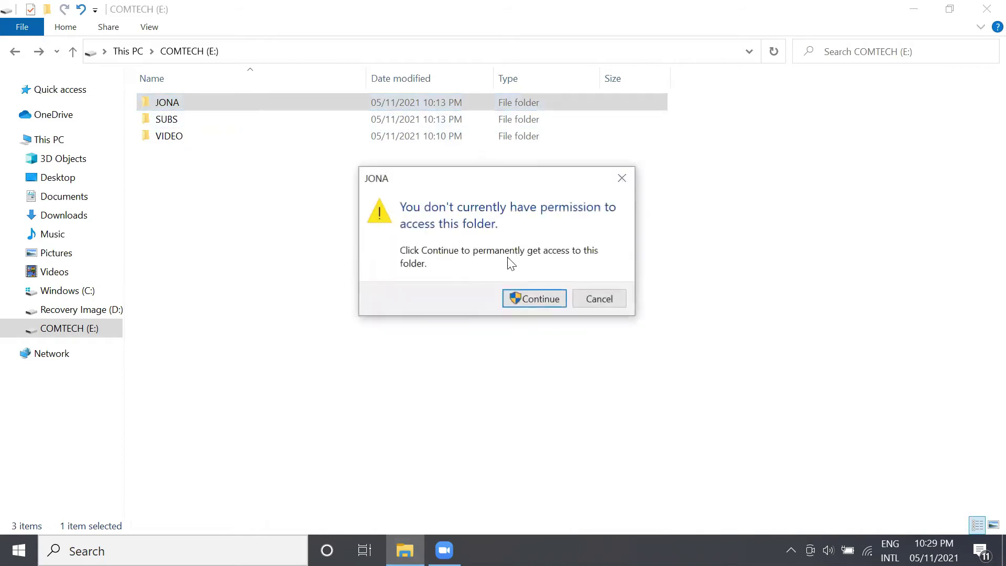
{"action": "left_click", "coordinate": [601, 299]}
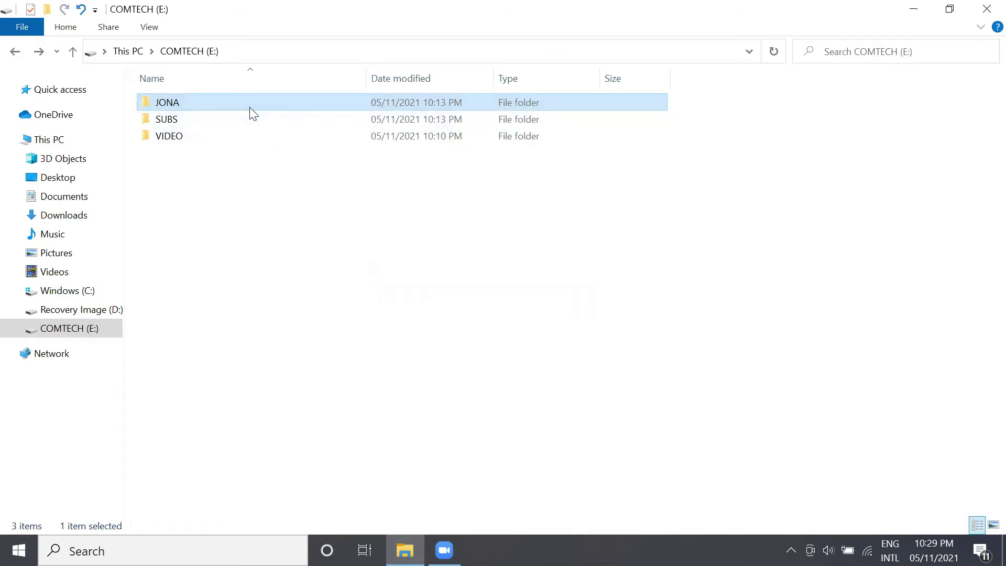
{"action": "right_click", "coordinate": [184, 103]}
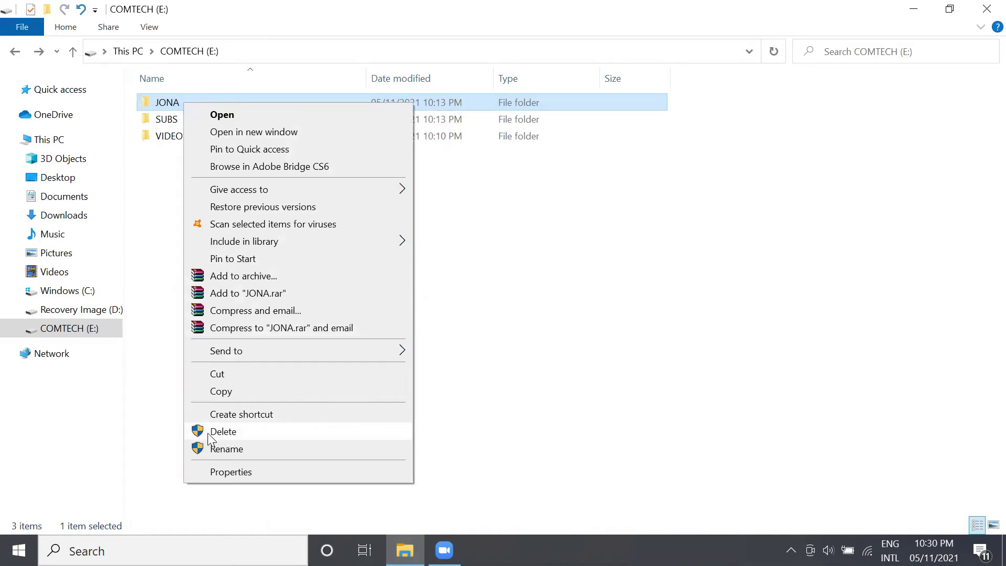
{"action": "left_click", "coordinate": [225, 434]}
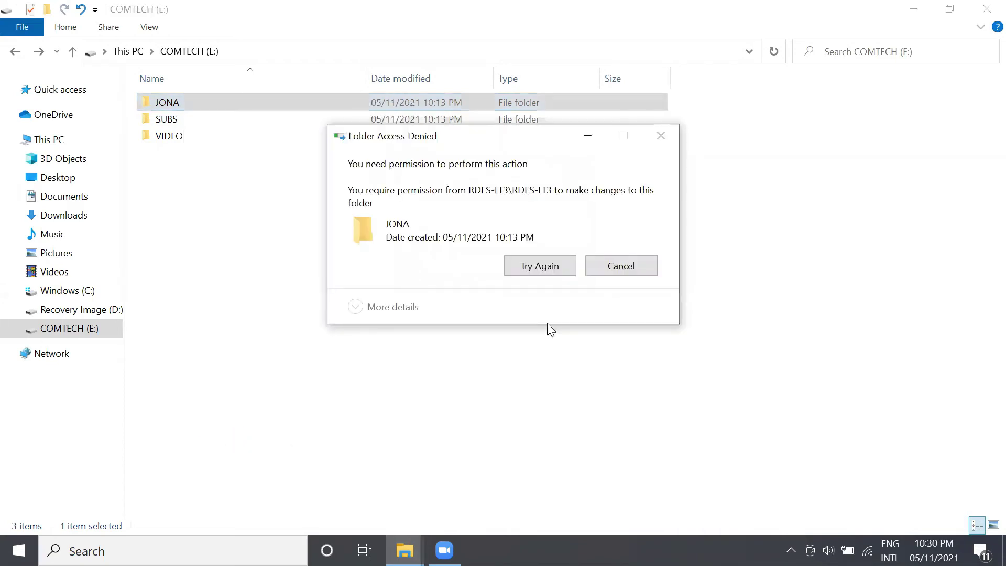
{"action": "left_click", "coordinate": [533, 266]}
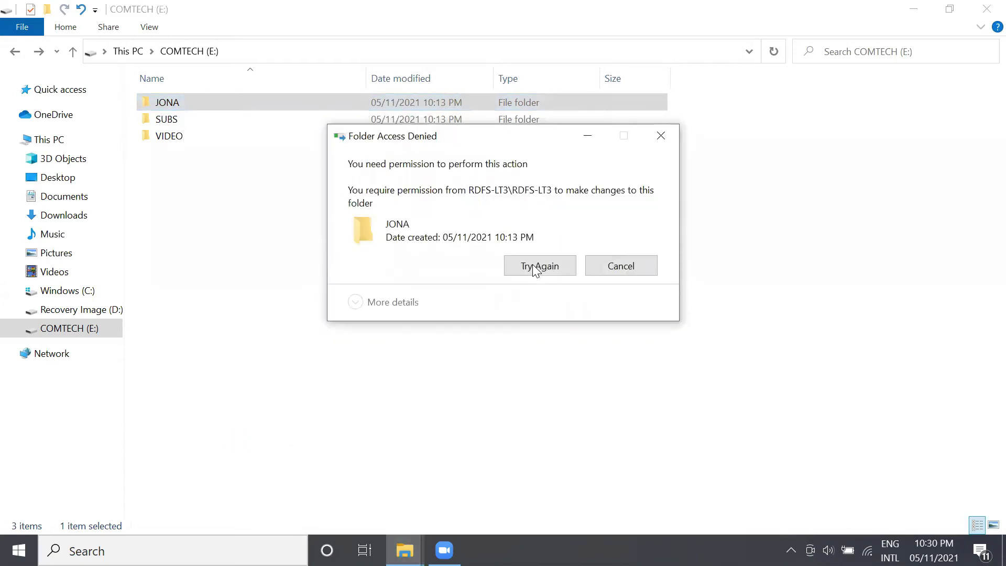
{"action": "left_click", "coordinate": [621, 268]}
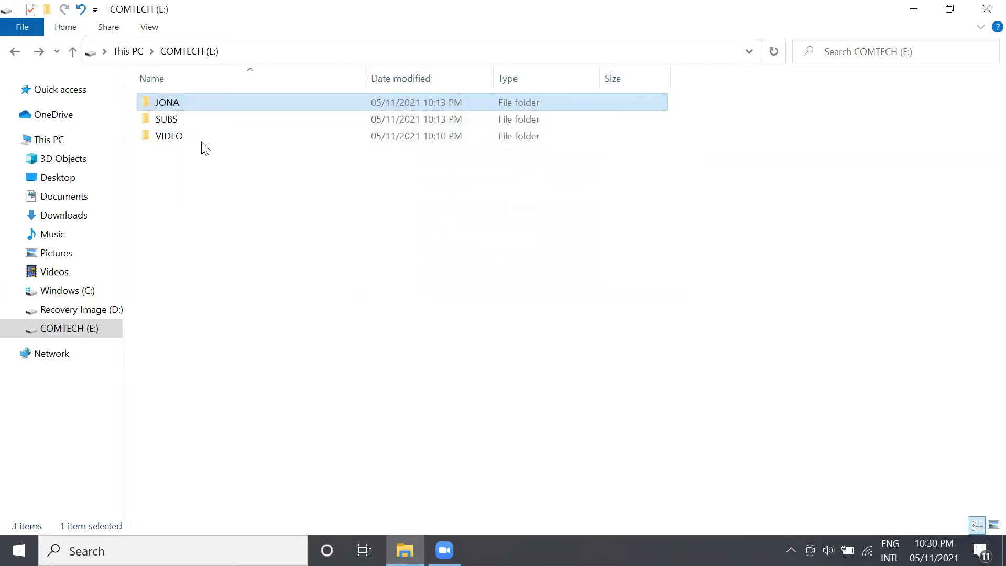
{"action": "right_click", "coordinate": [184, 103]}
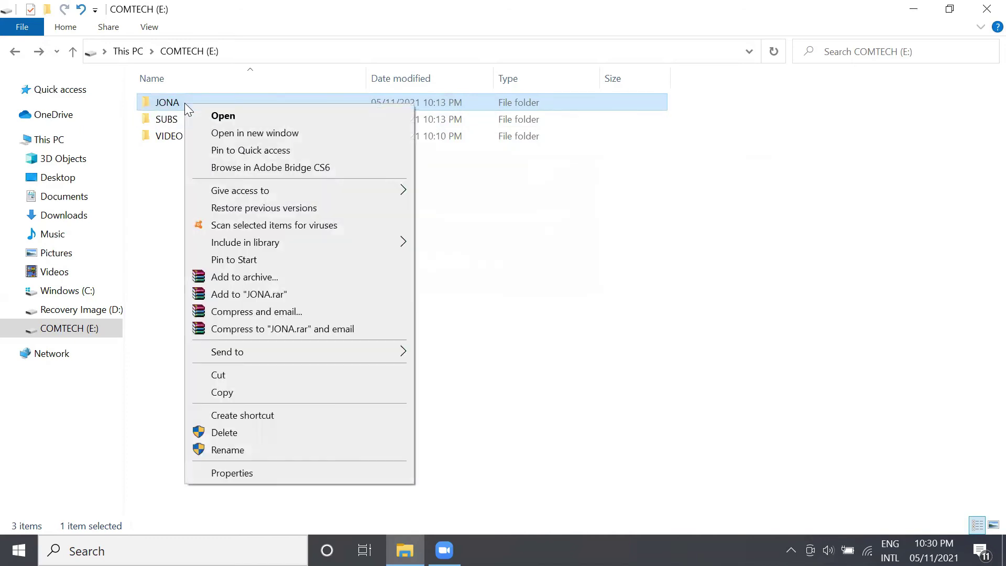
{"action": "left_click", "coordinate": [221, 454]}
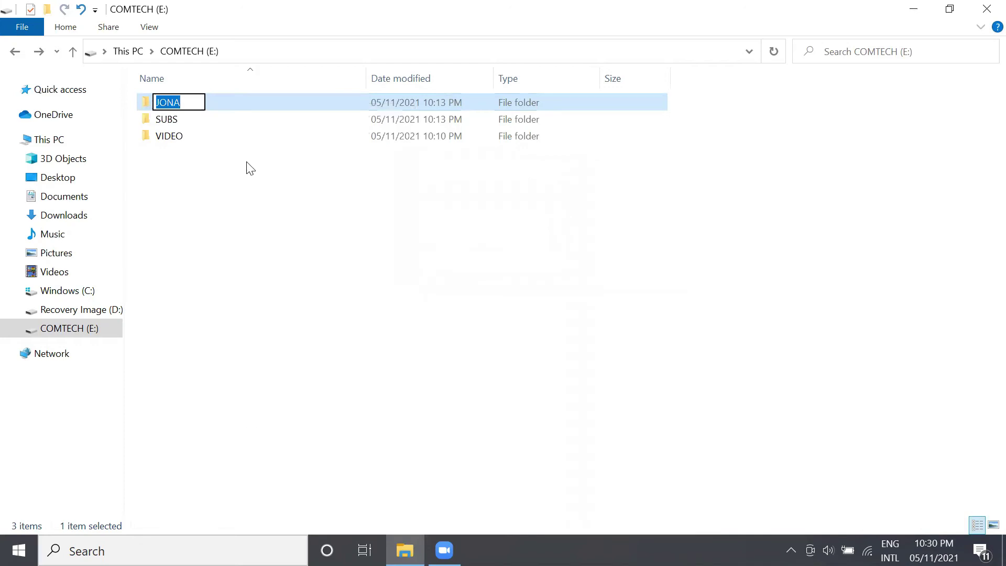
{"action": "type", "text": "BEBE"}
{"action": "key", "text": "Return"}
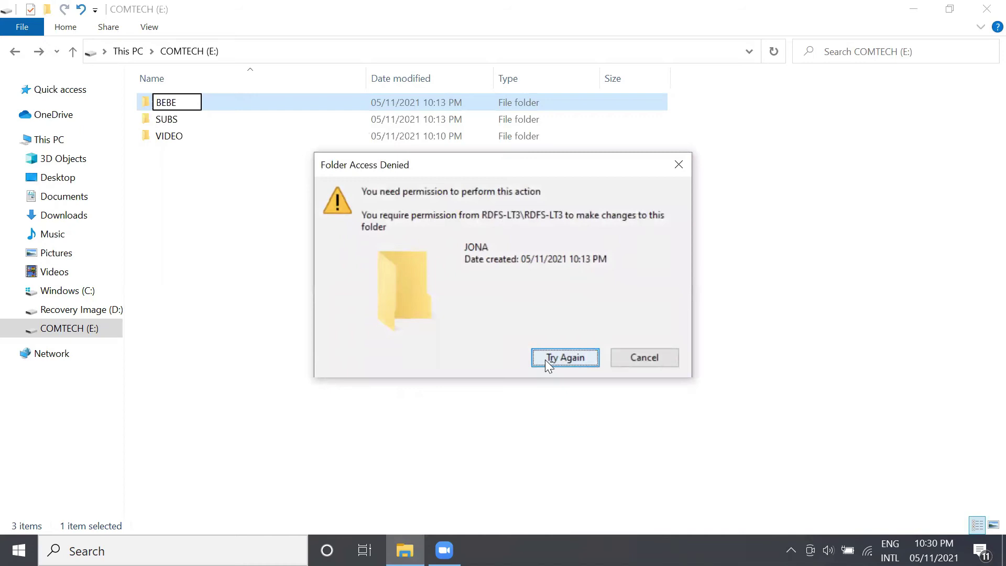
{"action": "left_click", "coordinate": [650, 360]}
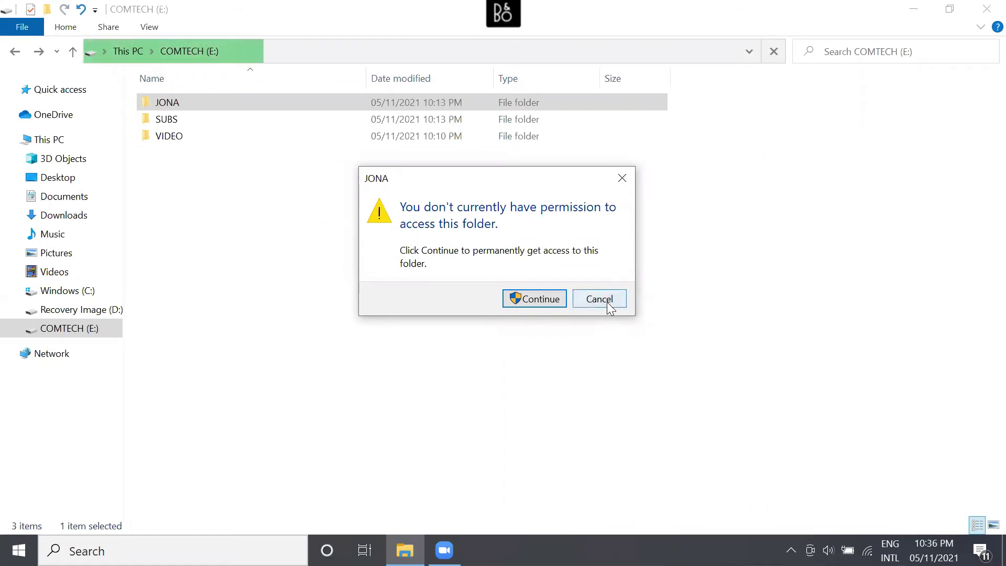
{"action": "left_click", "coordinate": [607, 302]}
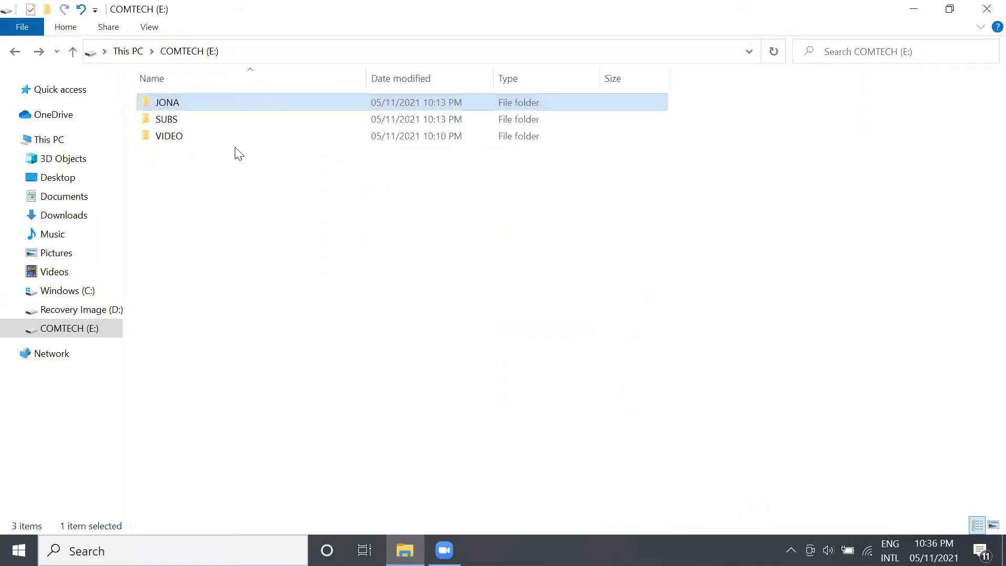
- Open the permission editor for the JONA folder and select the Administrators group
{"action": "right_click", "coordinate": [191, 104]}
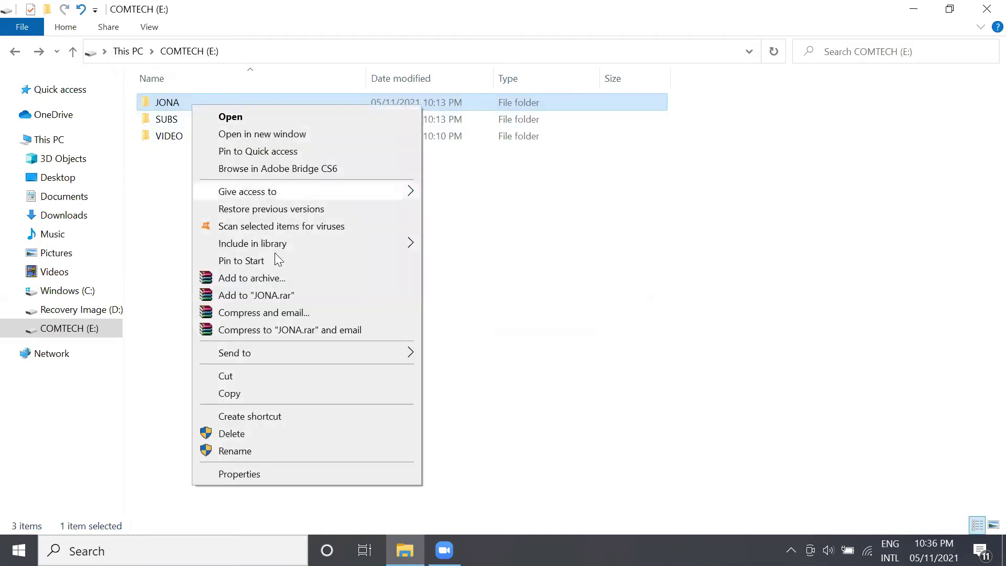
{"action": "left_click", "coordinate": [257, 475]}
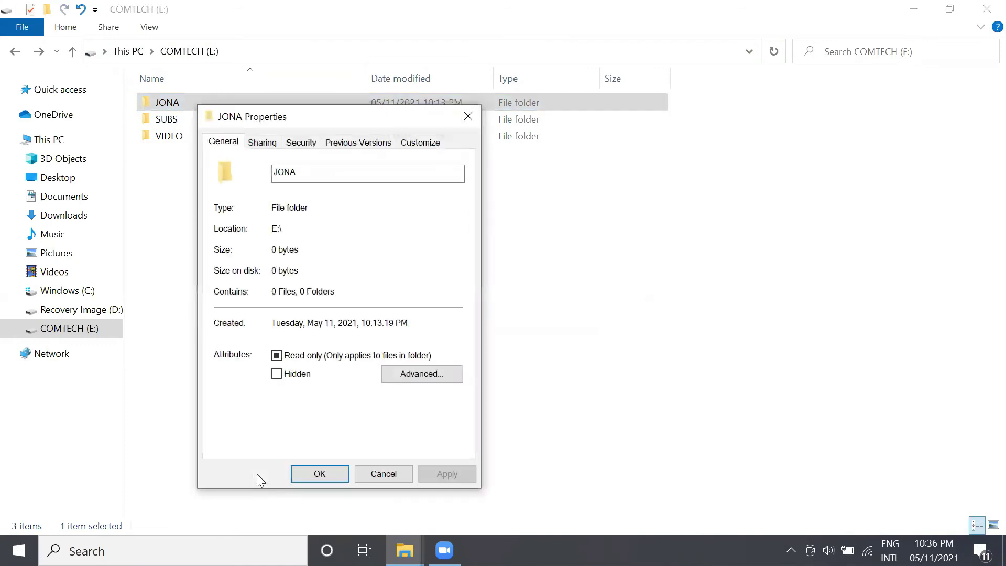
{"action": "left_click", "coordinate": [303, 150]}
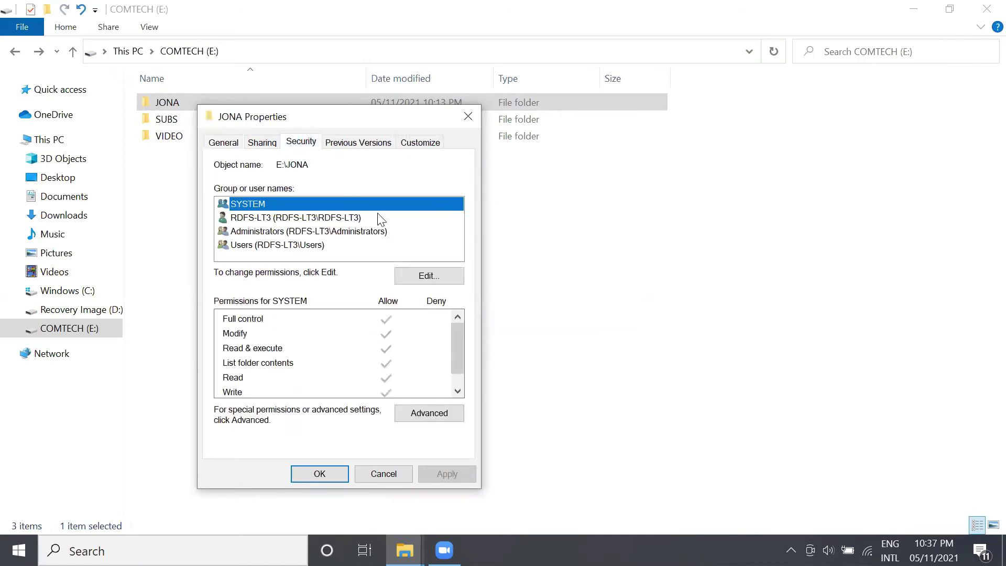
{"action": "left_click", "coordinate": [433, 280]}
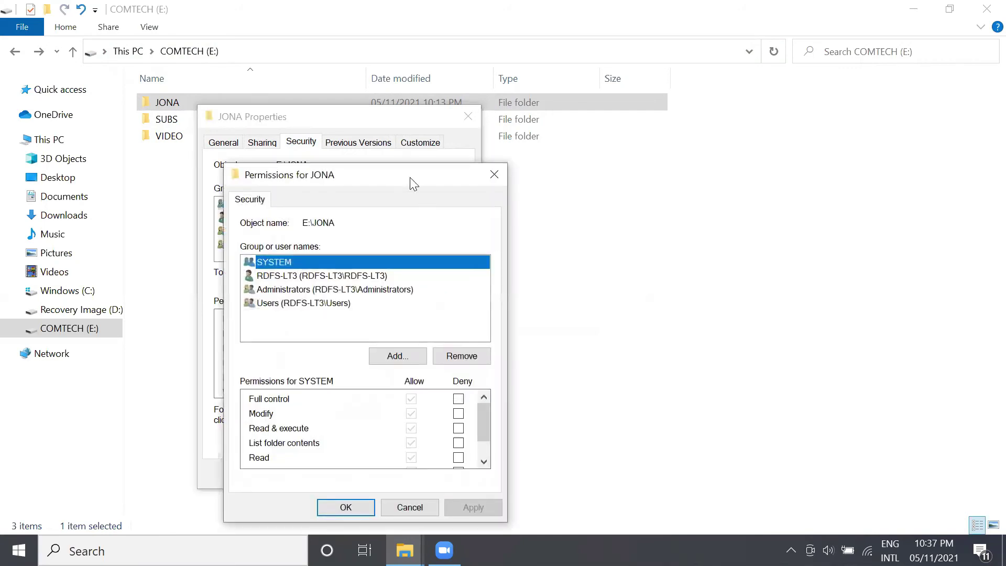
{"action": "left_click_drag", "start_coordinate": [410, 178], "coordinate": [447, 108]}
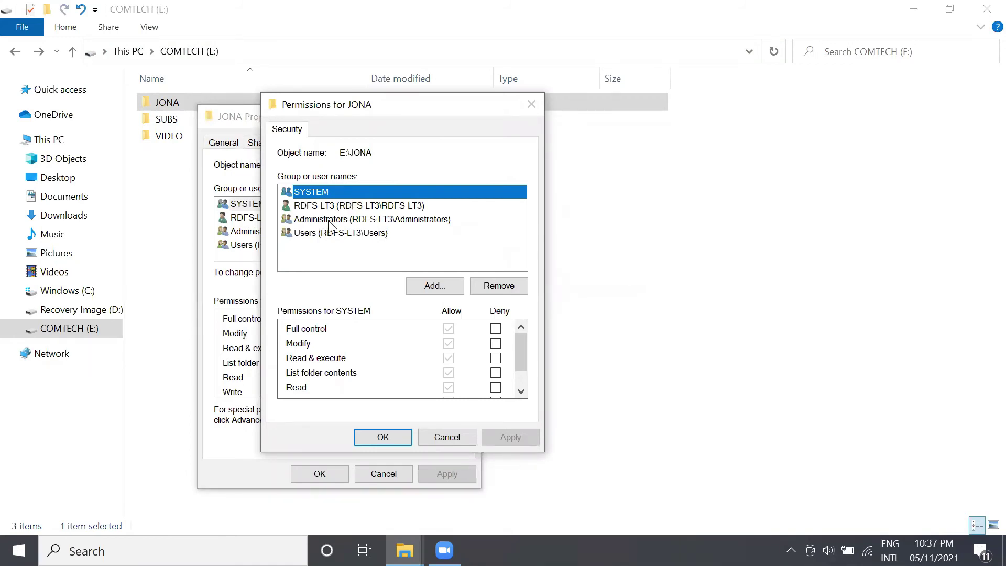
{"action": "left_click", "coordinate": [328, 224]}
{"action": "left_click", "coordinate": [495, 328]}
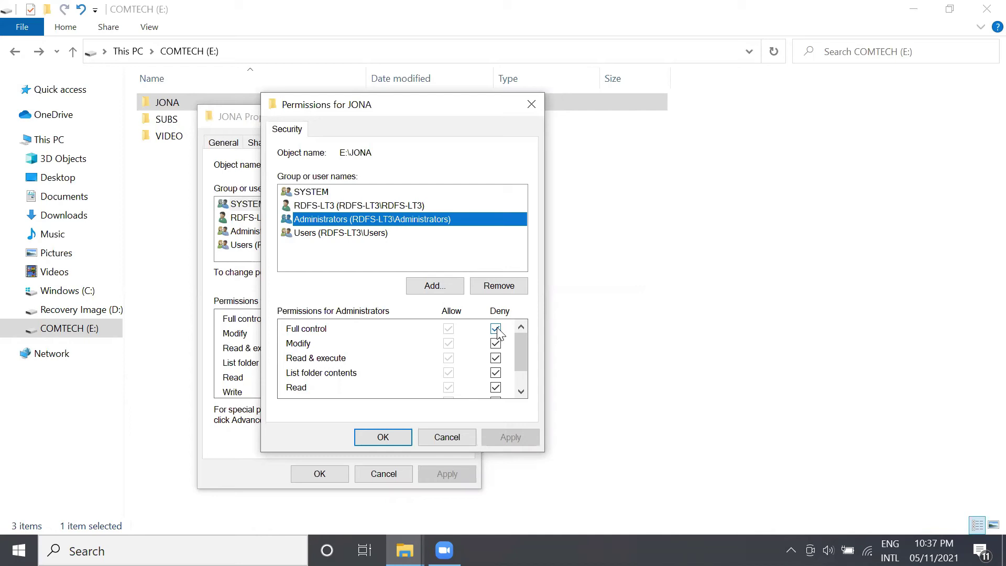
- Clear every Deny box for Administrators (Full control, Modify, Read & execute, List, Read, Write) and apply
{"action": "left_click", "coordinate": [494, 328]}
{"action": "left_click", "coordinate": [495, 343]}
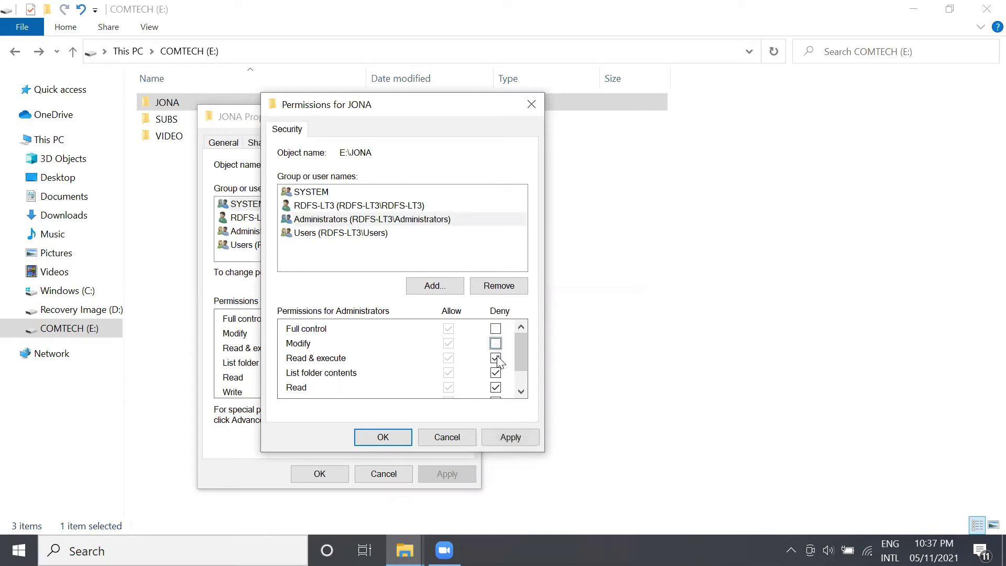
{"action": "left_click", "coordinate": [495, 357]}
{"action": "left_click", "coordinate": [495, 373]}
{"action": "left_click", "coordinate": [495, 387]}
{"action": "scroll", "coordinate": [521, 369], "scroll_direction": "down", "scroll_amount": 1}
{"action": "left_click_drag", "start_coordinate": [522, 368], "coordinate": [520, 377]}
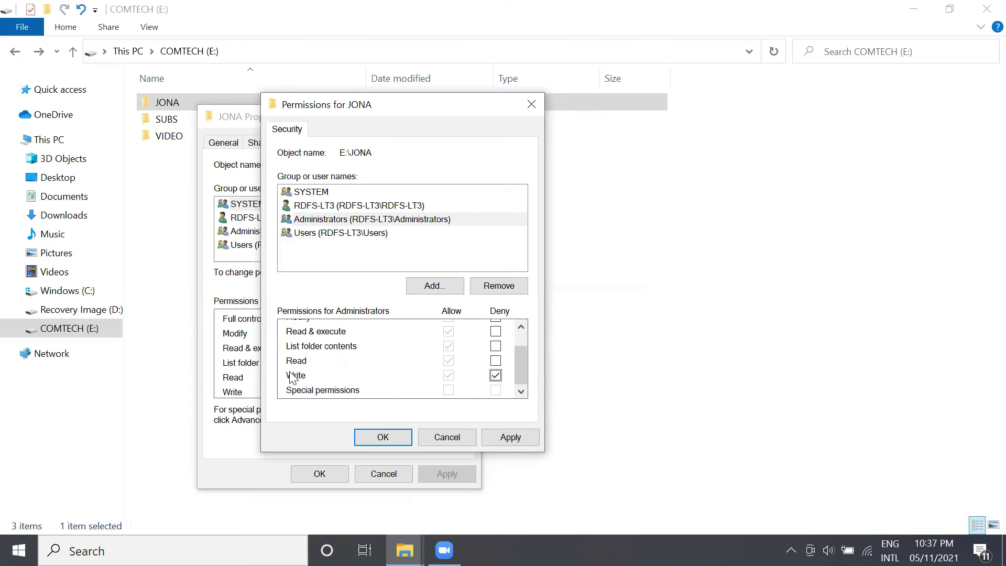
{"action": "left_click", "coordinate": [495, 361]}
{"action": "left_click", "coordinate": [495, 375]}
{"action": "left_click", "coordinate": [495, 360]}
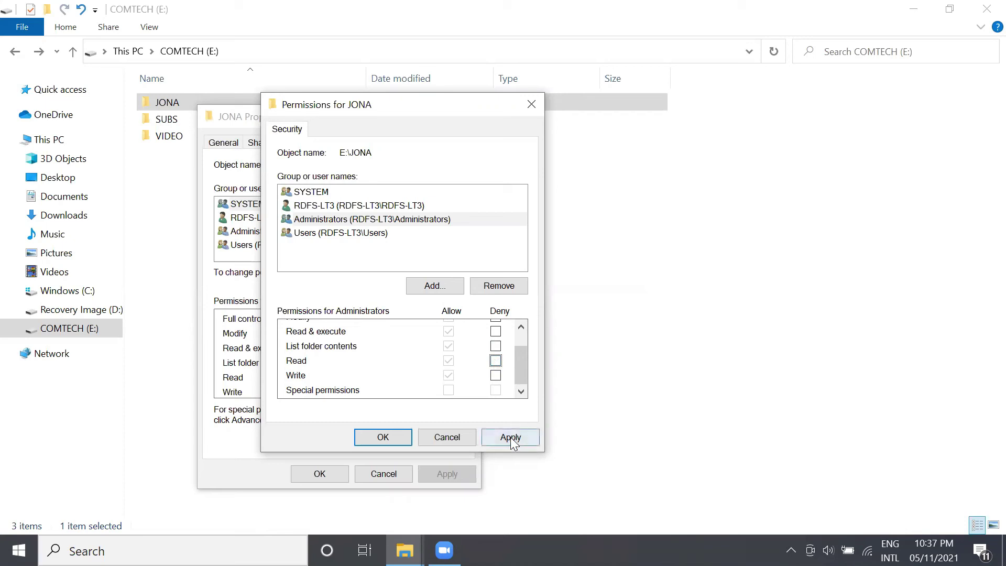
{"action": "left_click", "coordinate": [512, 440]}
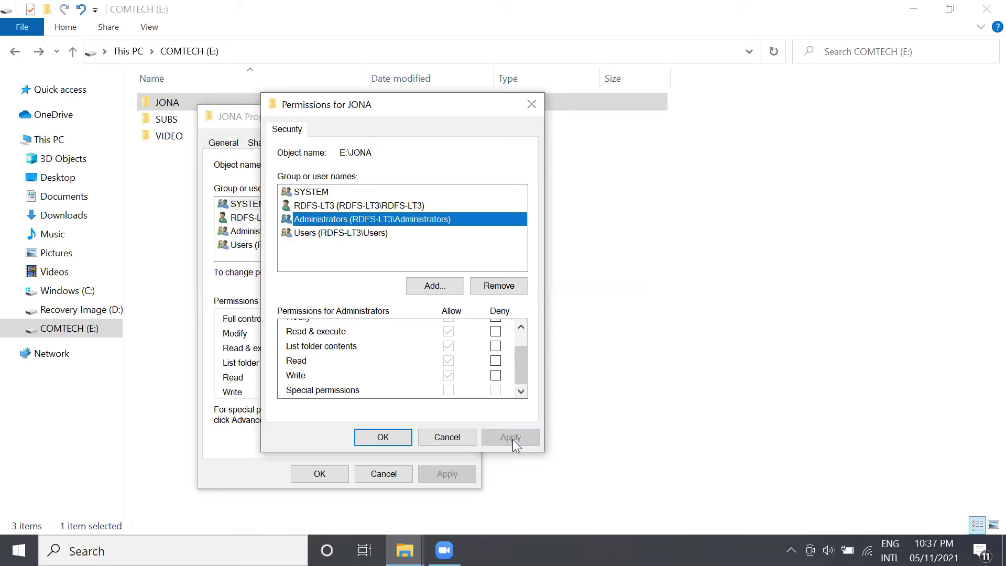
{"action": "left_click", "coordinate": [390, 442]}
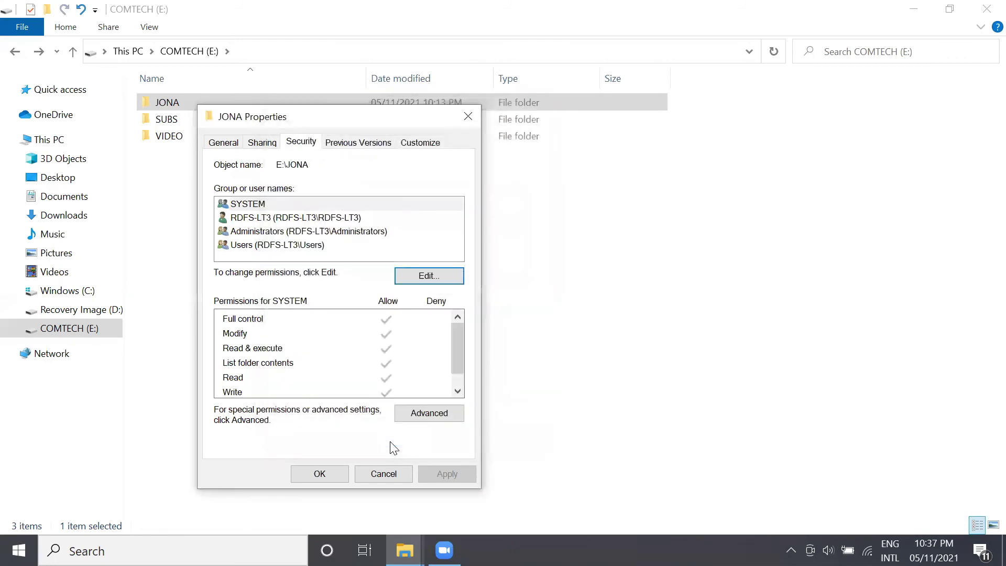
{"action": "left_click", "coordinate": [320, 474]}
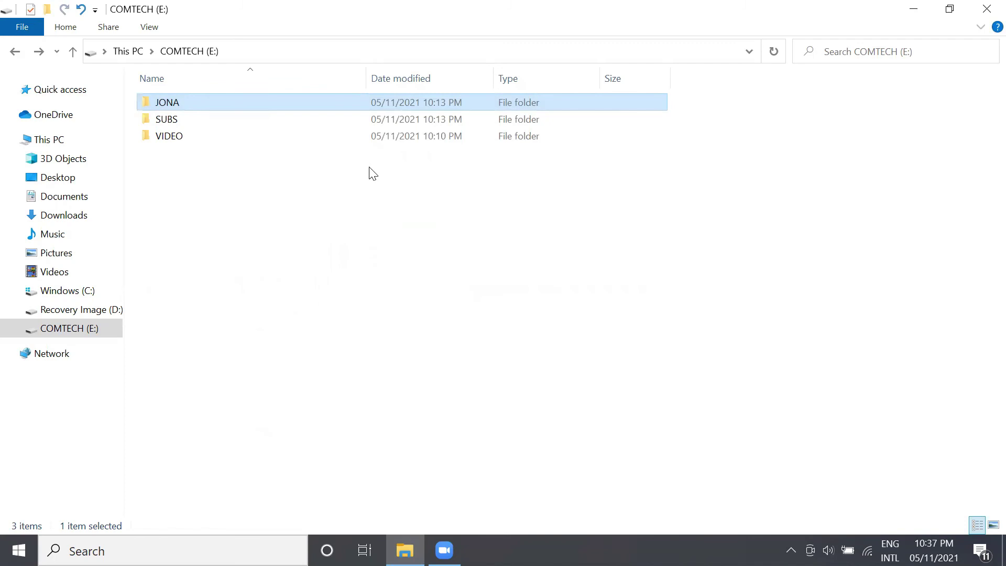
{"action": "double_click", "coordinate": [237, 108]}
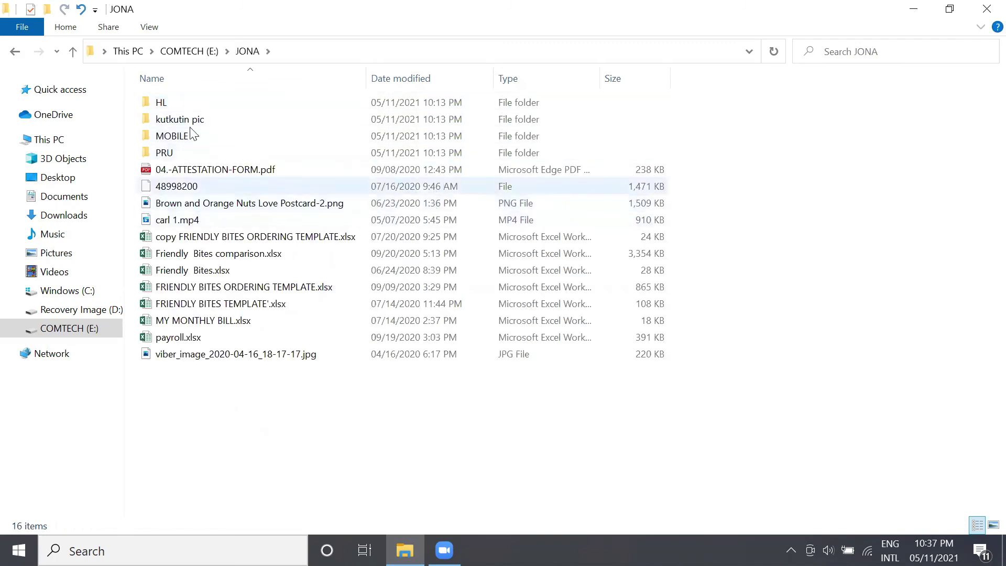
{"action": "left_click", "coordinate": [15, 51]}
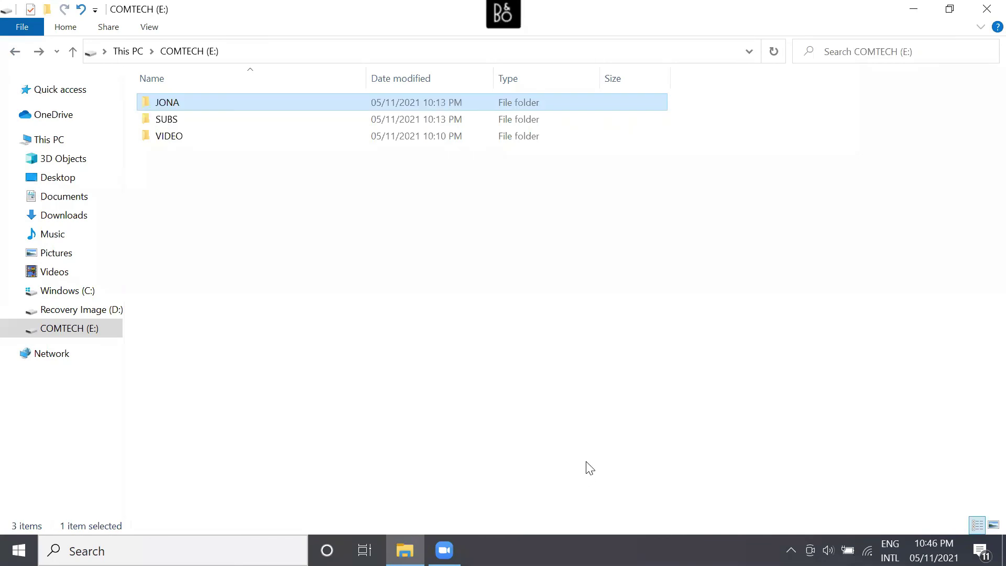